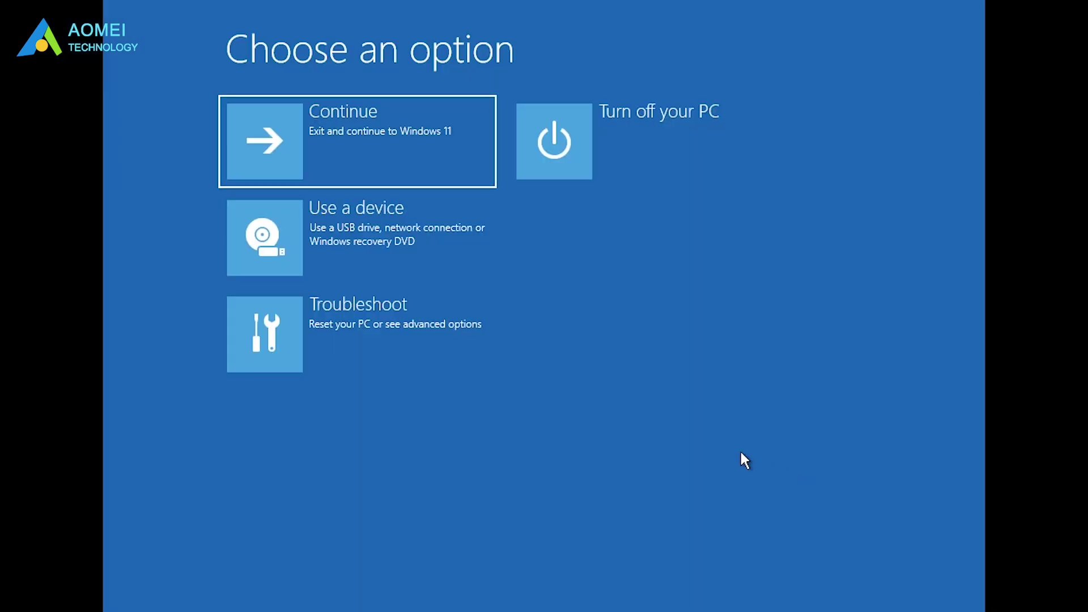
Step: Go through Troubleshoot > Advanced options > Startup Settings and restart to reach the startup options menu
click(403, 348)
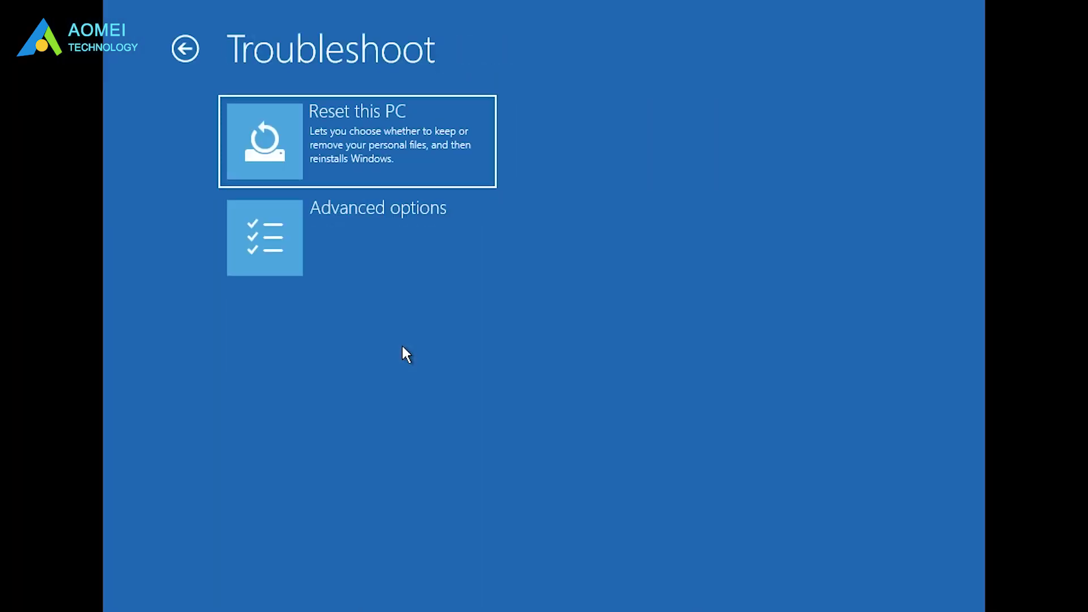
click(386, 251)
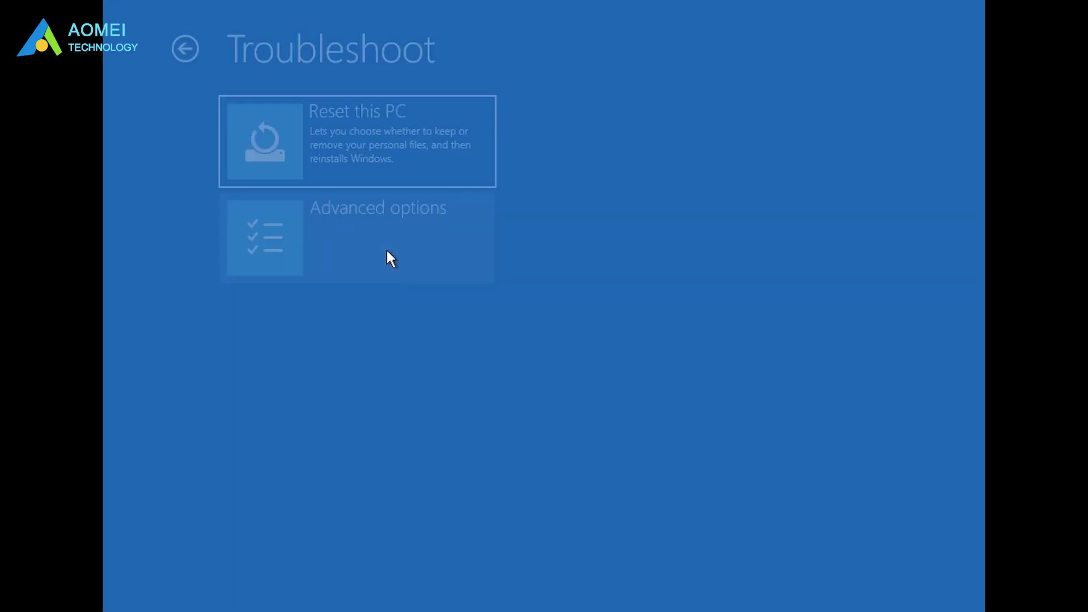
click(387, 252)
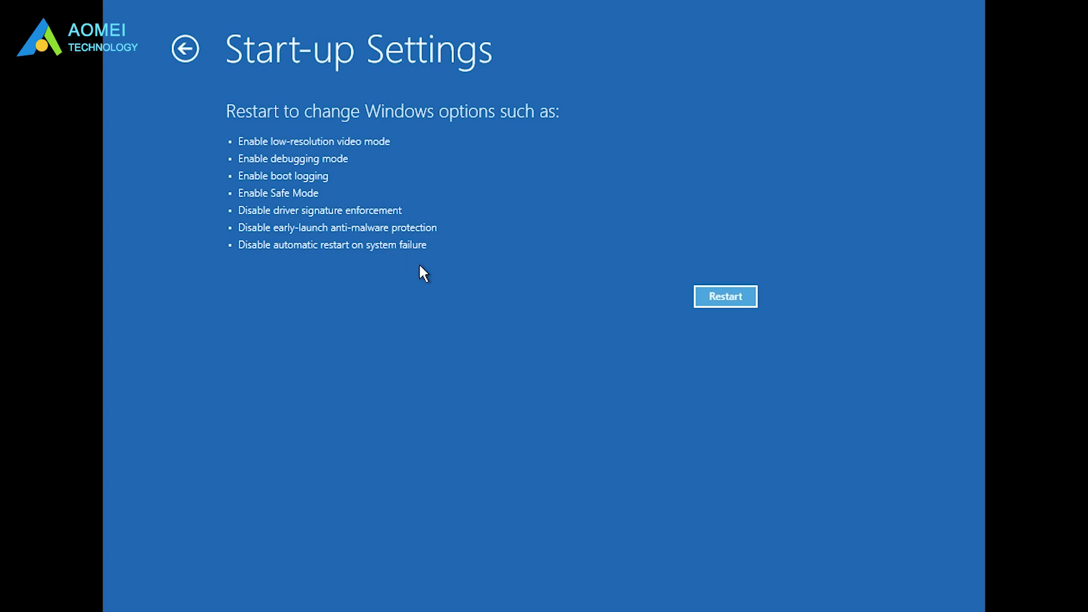
click(731, 306)
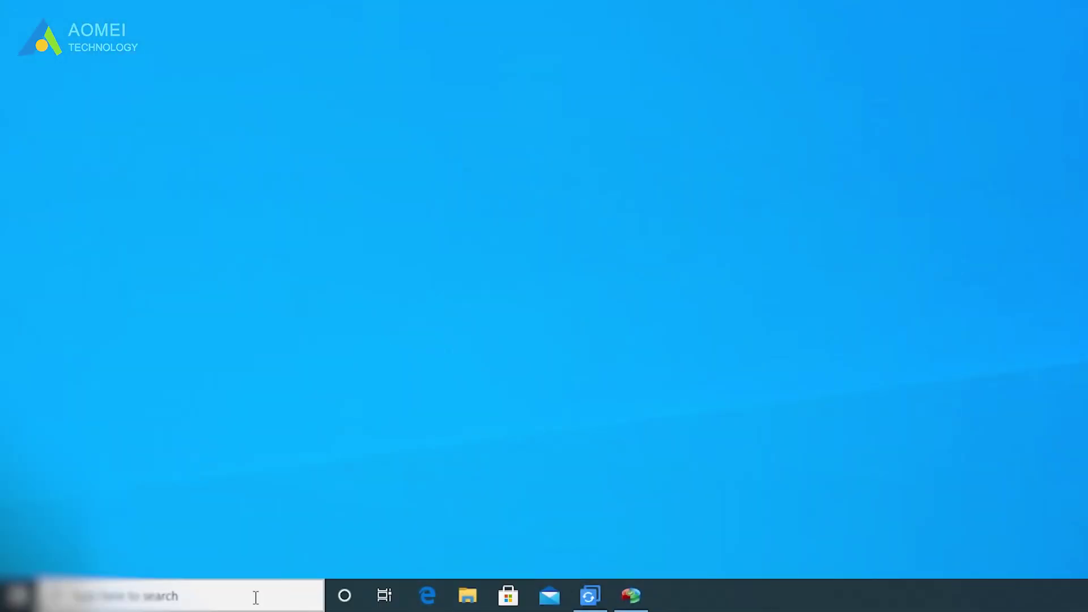
Step: Find Control Panel by searching 'control' and open Administrative Tools under System and Security
click(256, 603)
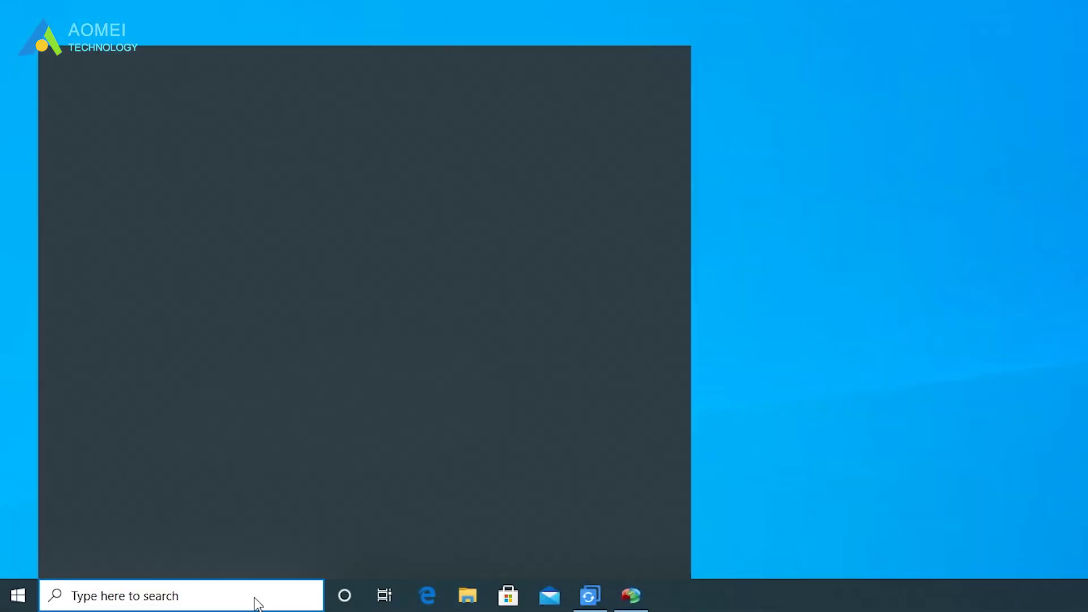
text(control)
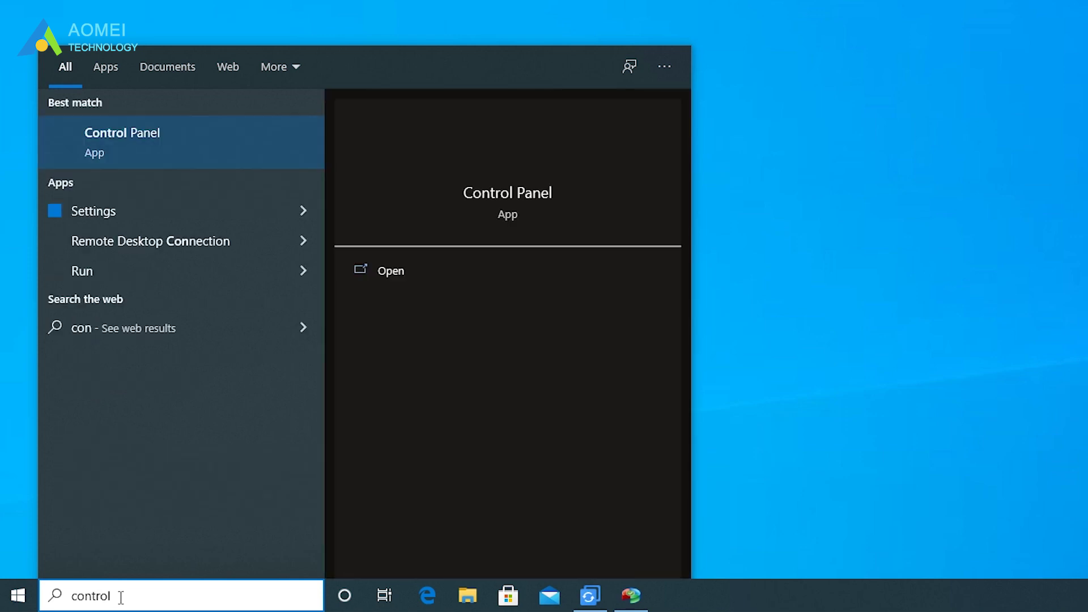
click(387, 272)
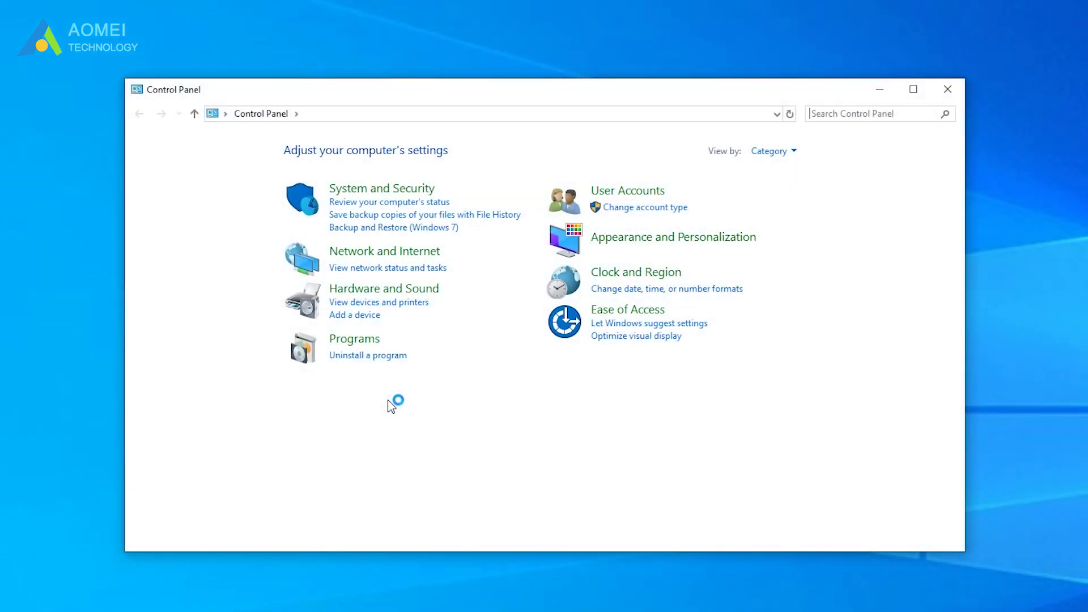
click(395, 190)
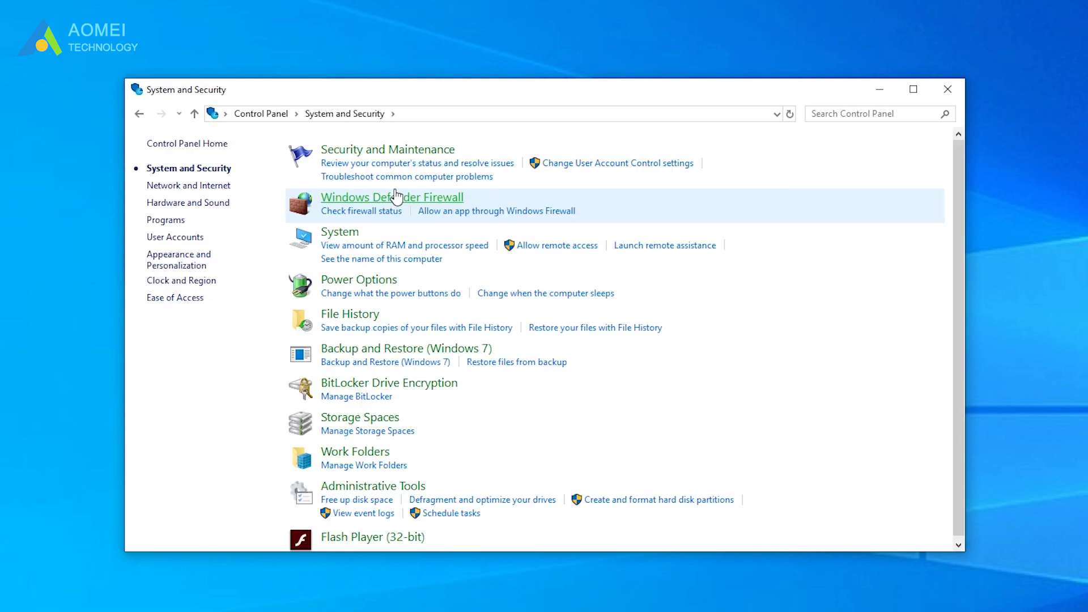
scroll(846, 408, down, 1)
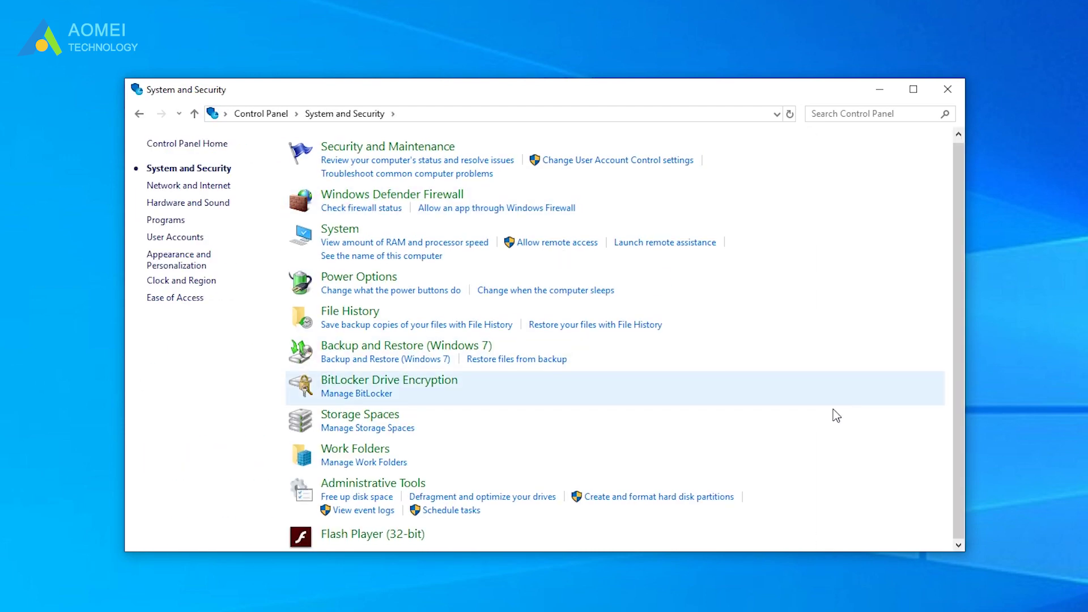
click(409, 486)
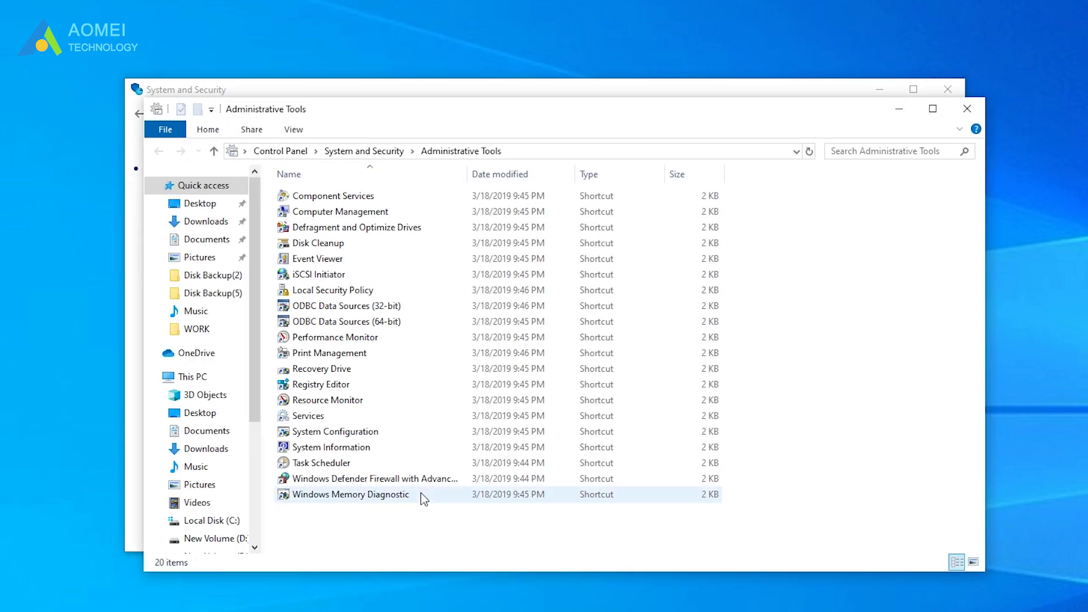
Step: Launch Windows Memory Diagnostic and choose 'Restart now and check for problems (recommended)'
double_click(424, 496)
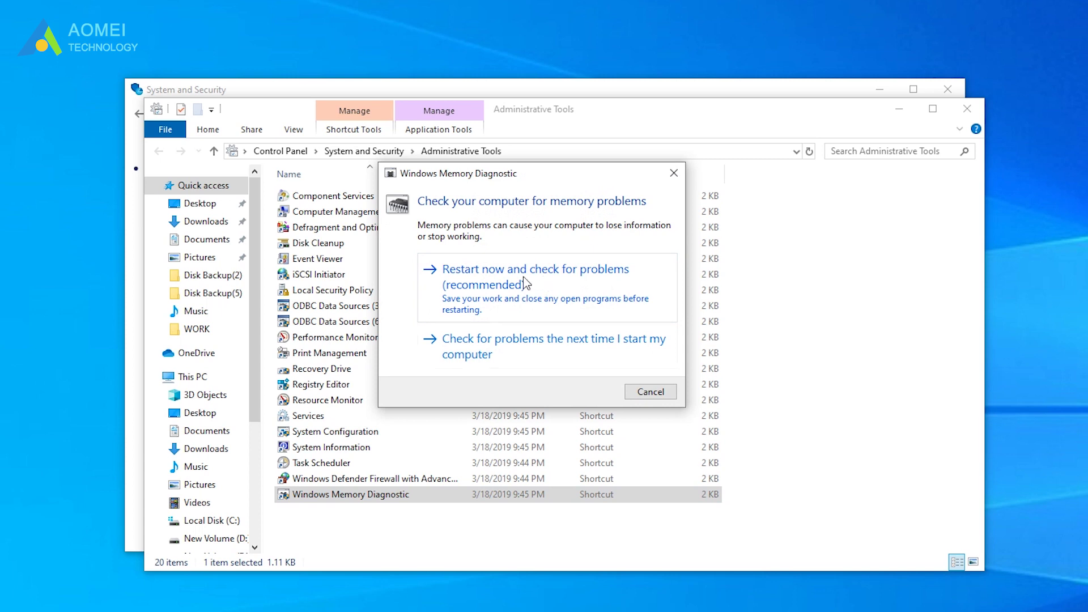
click(623, 286)
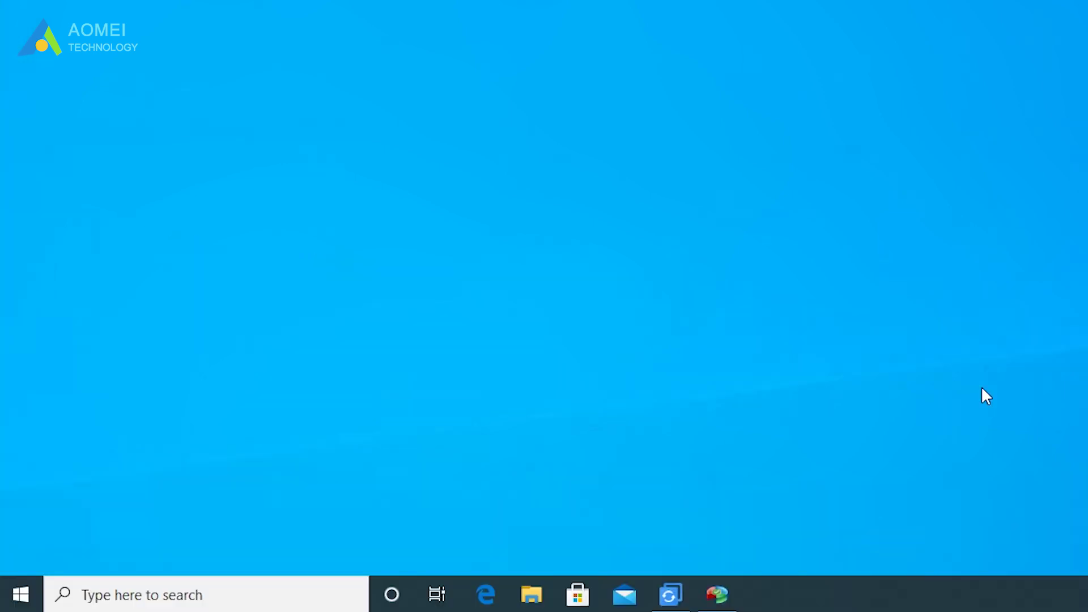
Step: Open Windows Settings from the Start button's quick link menu and go to Update & Security
right_click(34, 598)
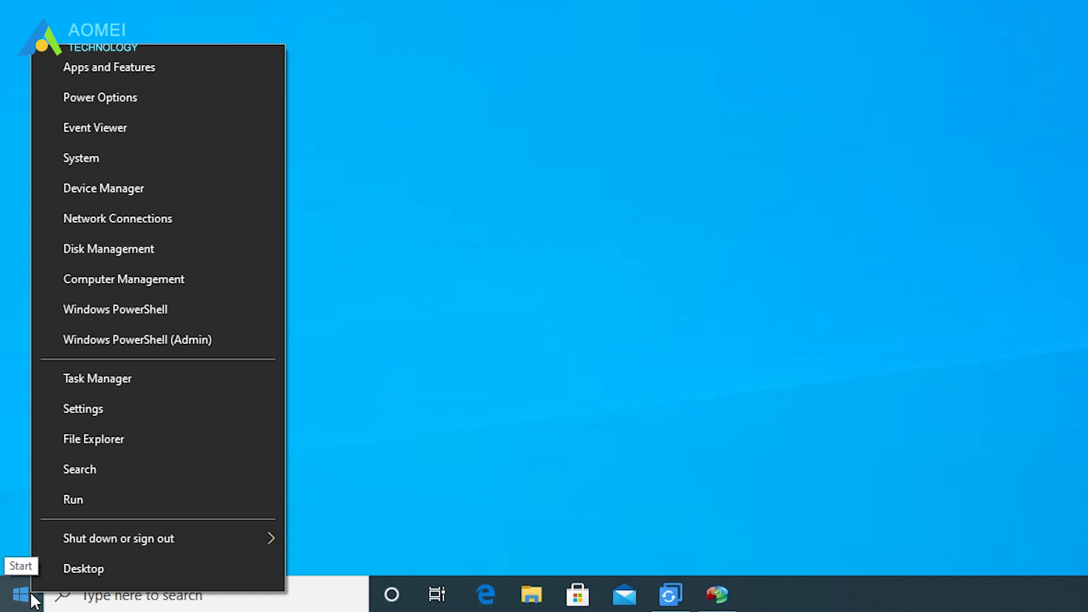
click(135, 417)
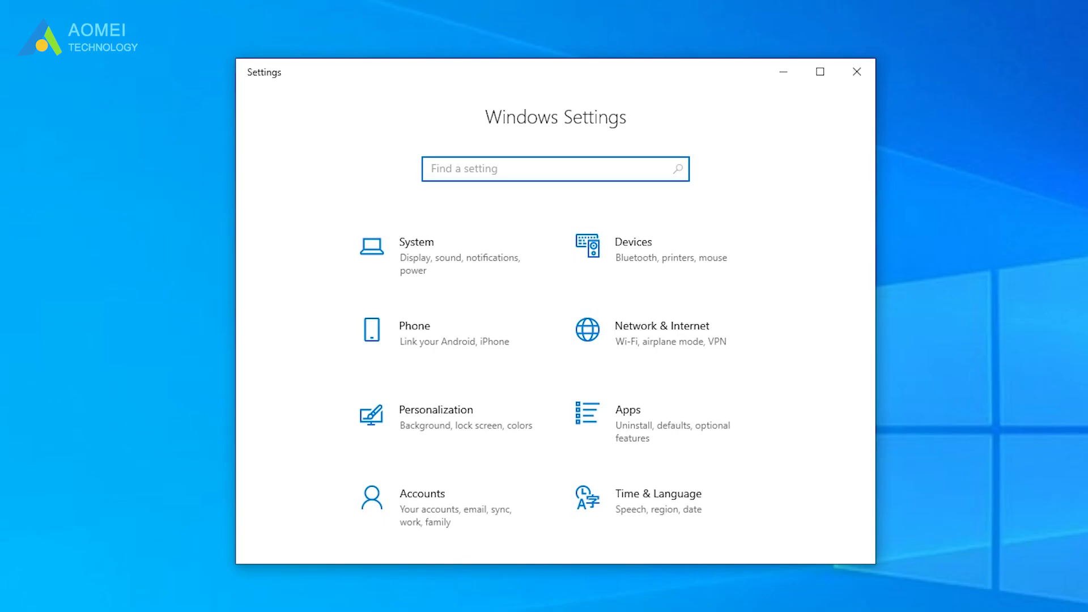
scroll(831, 455, down, 5)
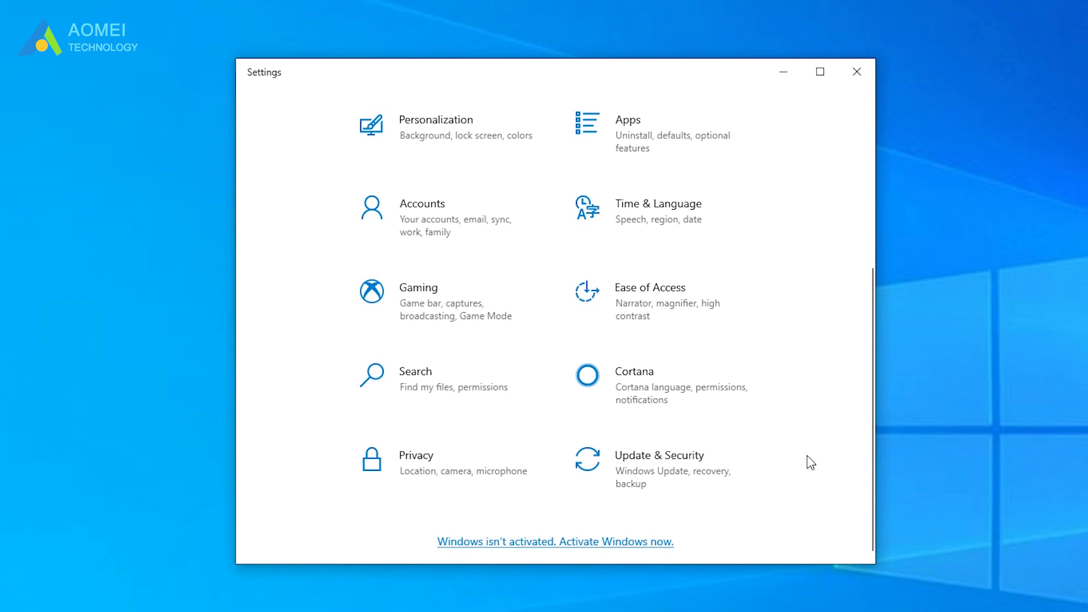
click(744, 469)
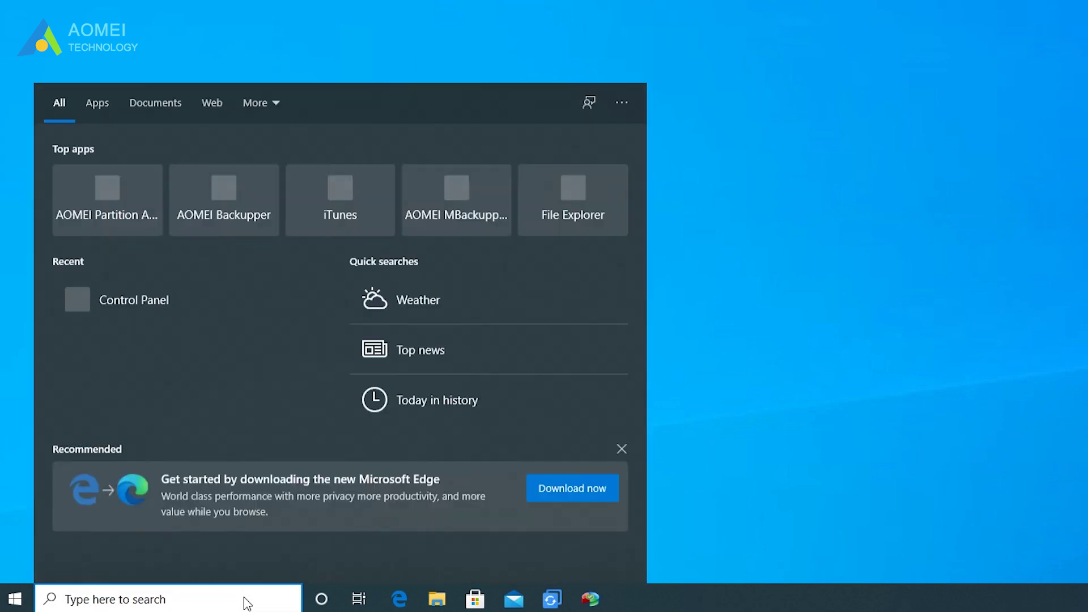
Step: Open Device Manager via search, expand Computer, and bring up actions for ACPI x64-based PC
text(device)
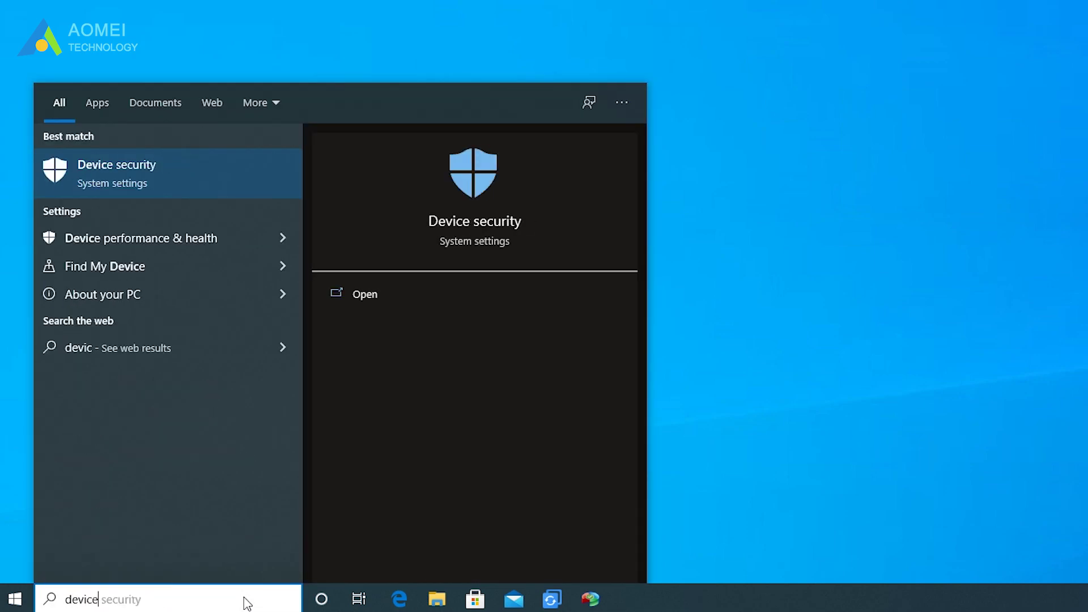
text( manager)
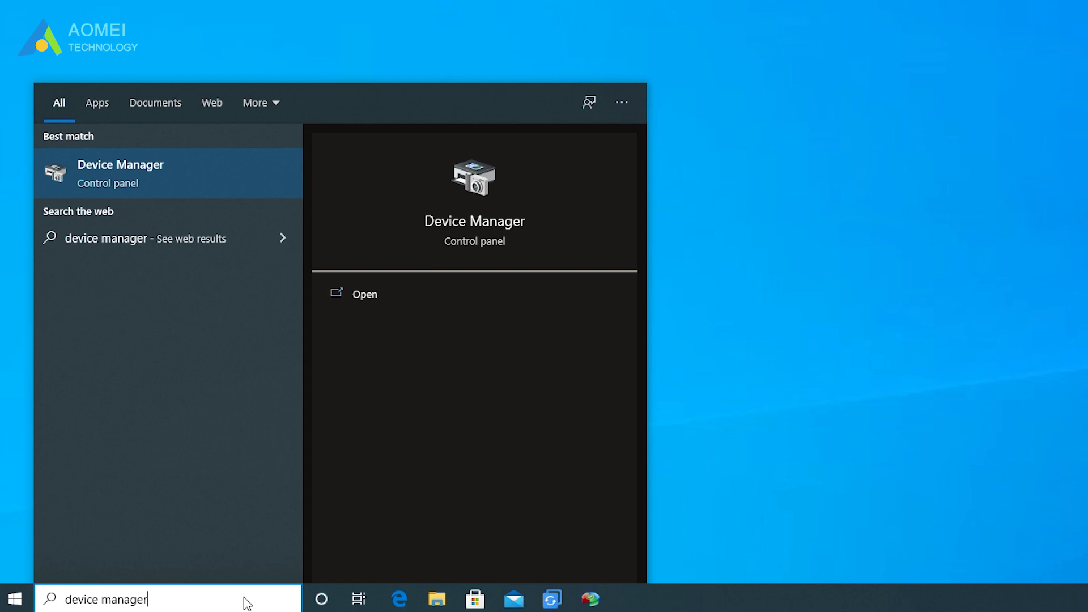
click(375, 295)
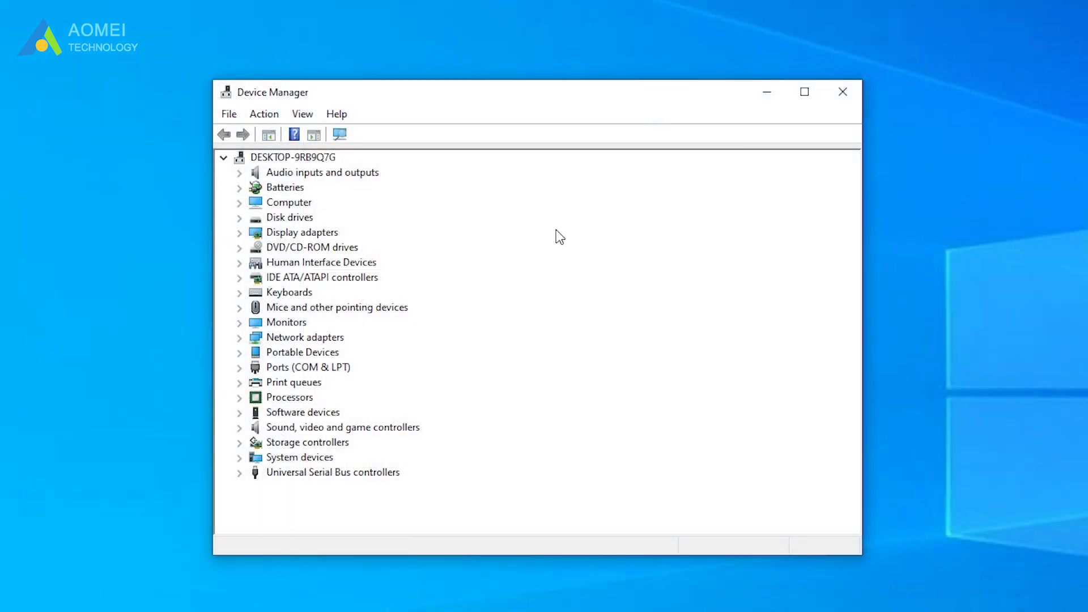
click(240, 203)
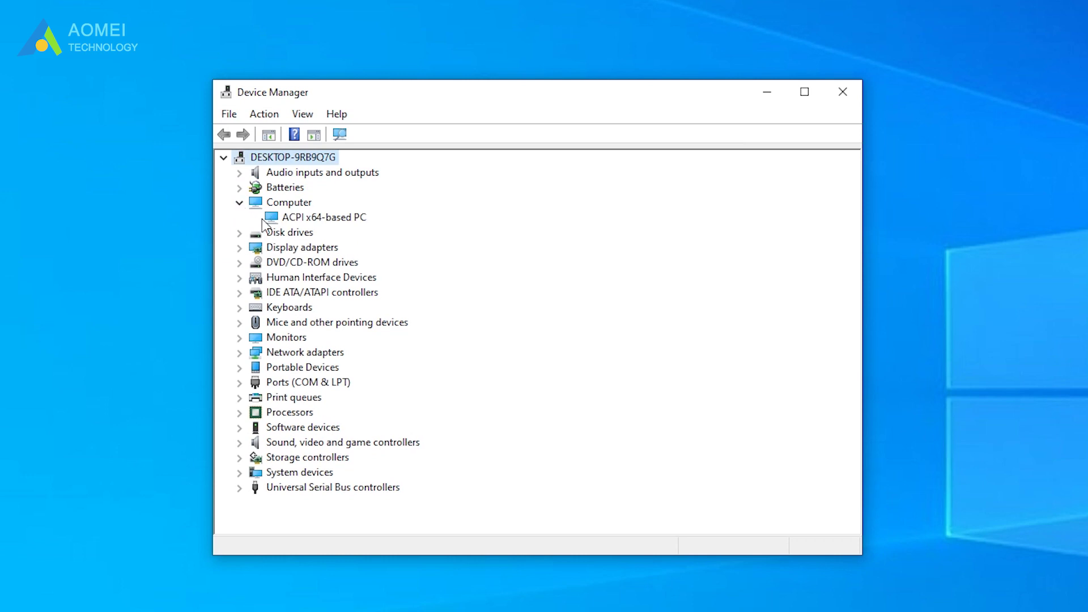
right_click(358, 219)
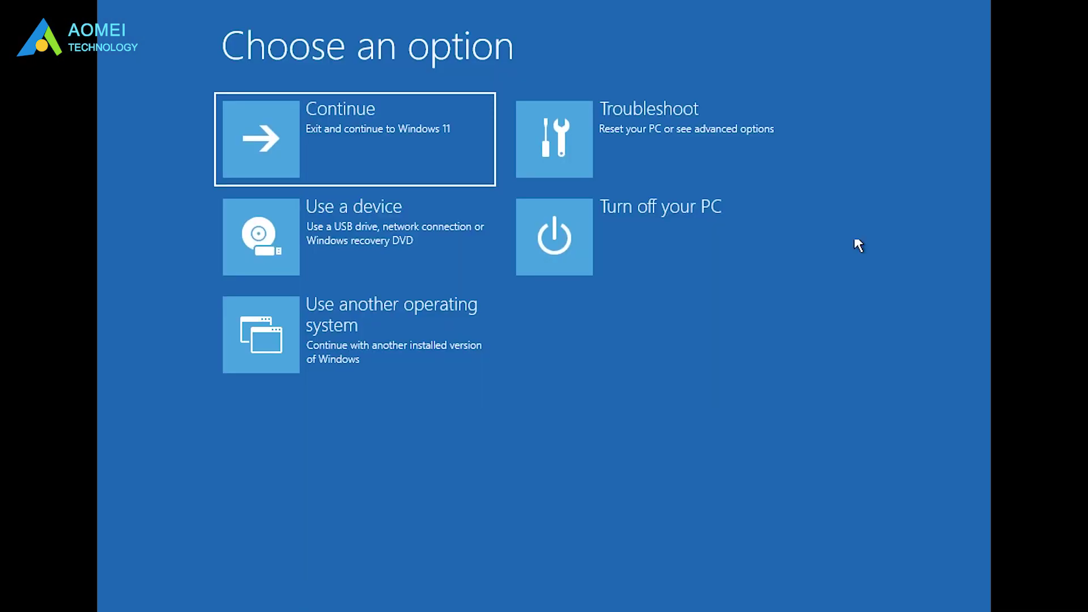
Step: Open the recovery Command Prompt through Troubleshoot > Advanced options
click(698, 162)
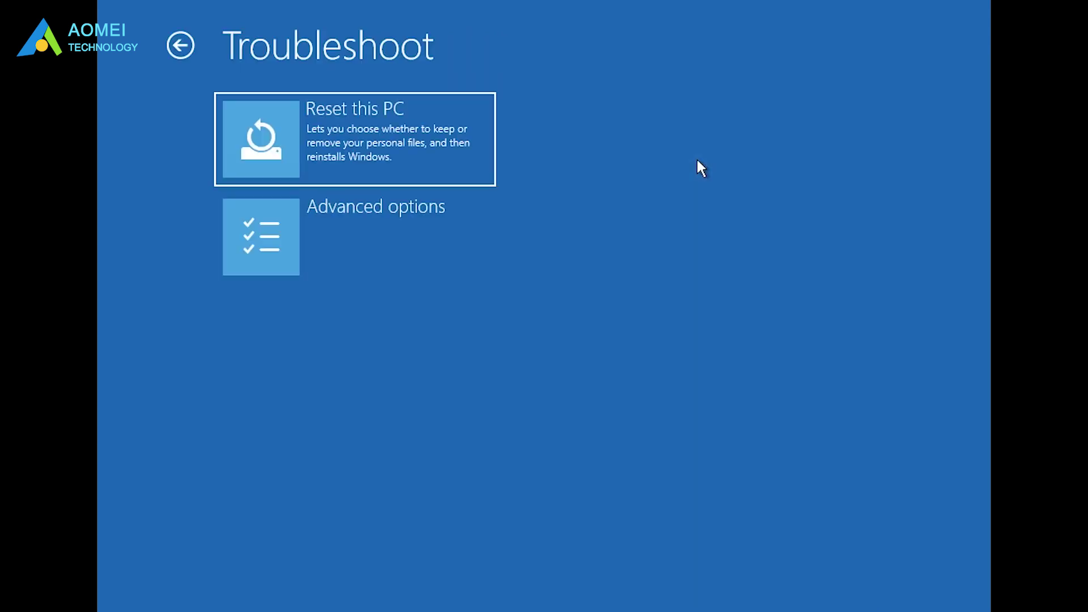
click(437, 249)
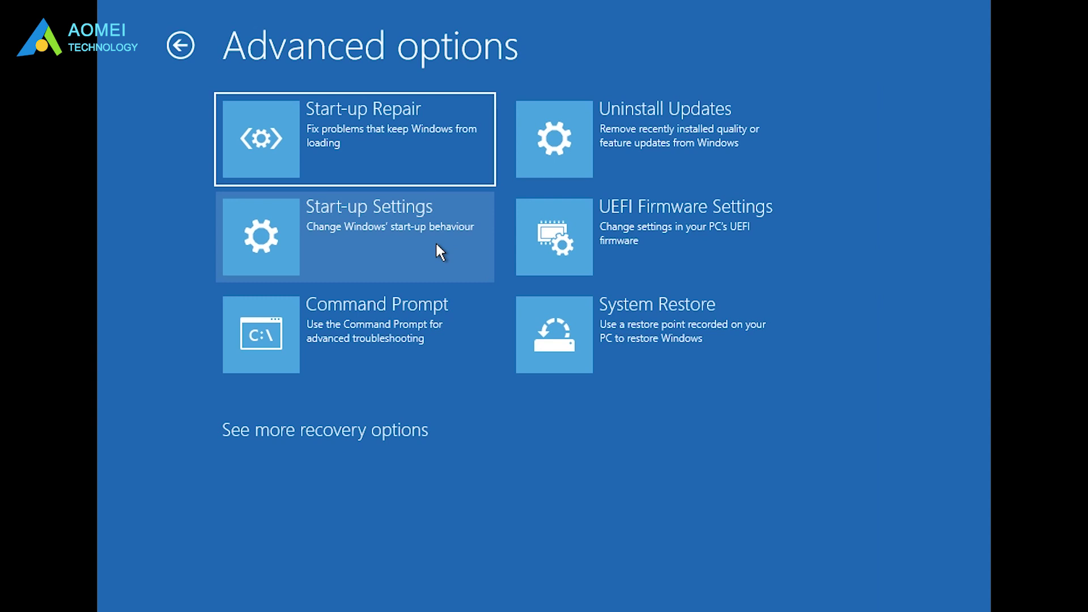
click(418, 339)
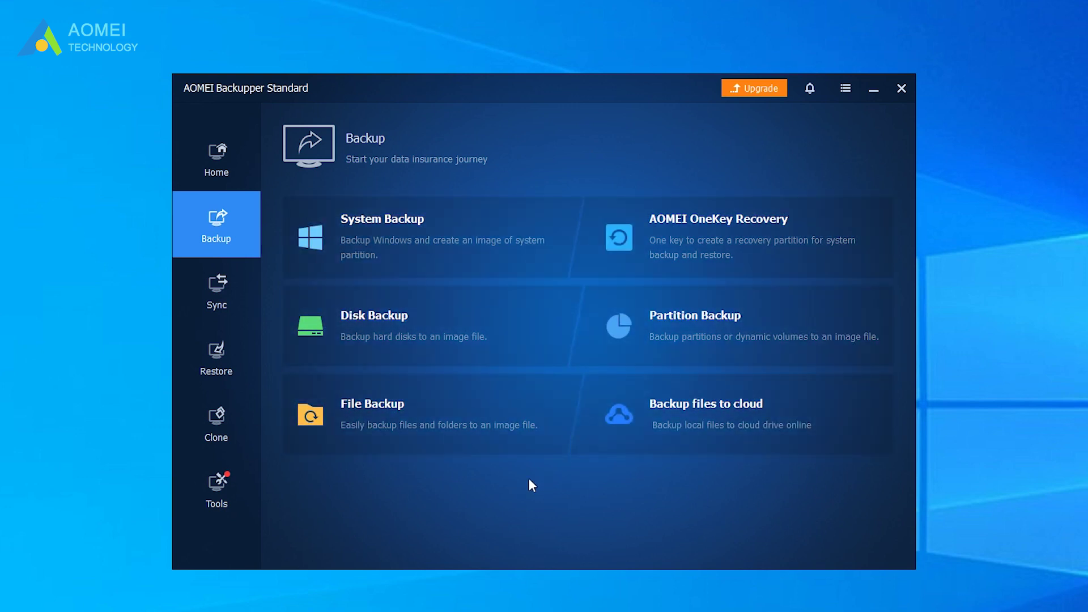
Step: Start a System Backup of C: to F:\, checking the network location option but keeping the local destination
click(498, 245)
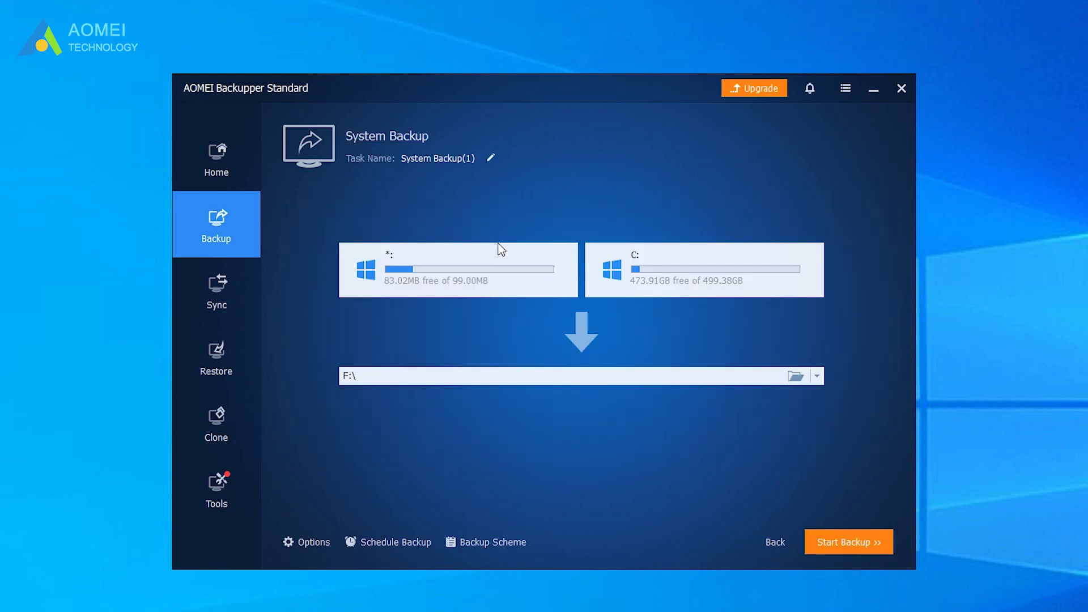
click(817, 376)
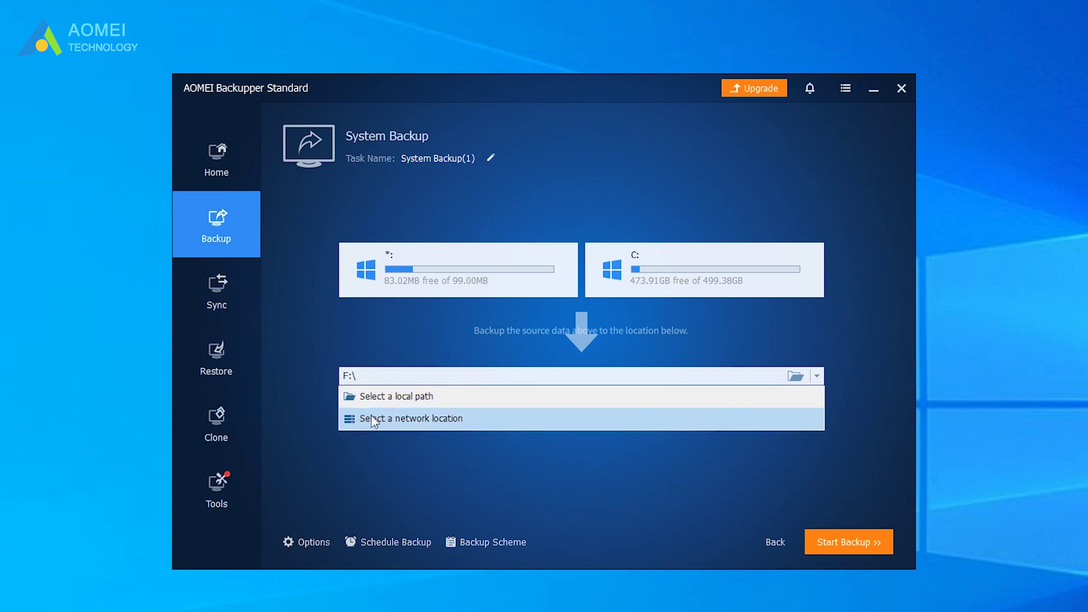
click(487, 421)
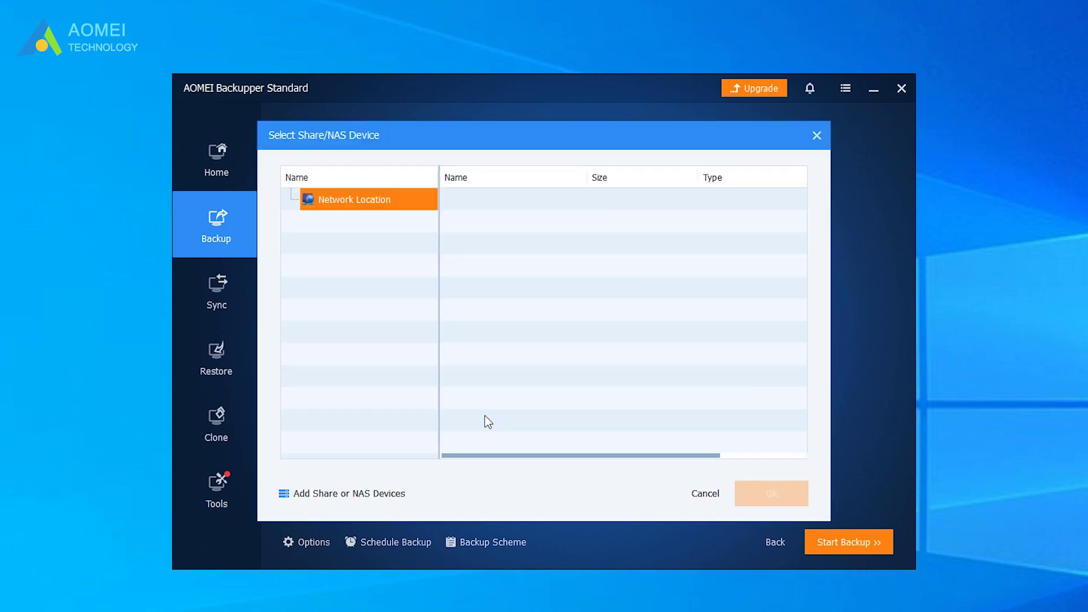
click(333, 494)
click(707, 174)
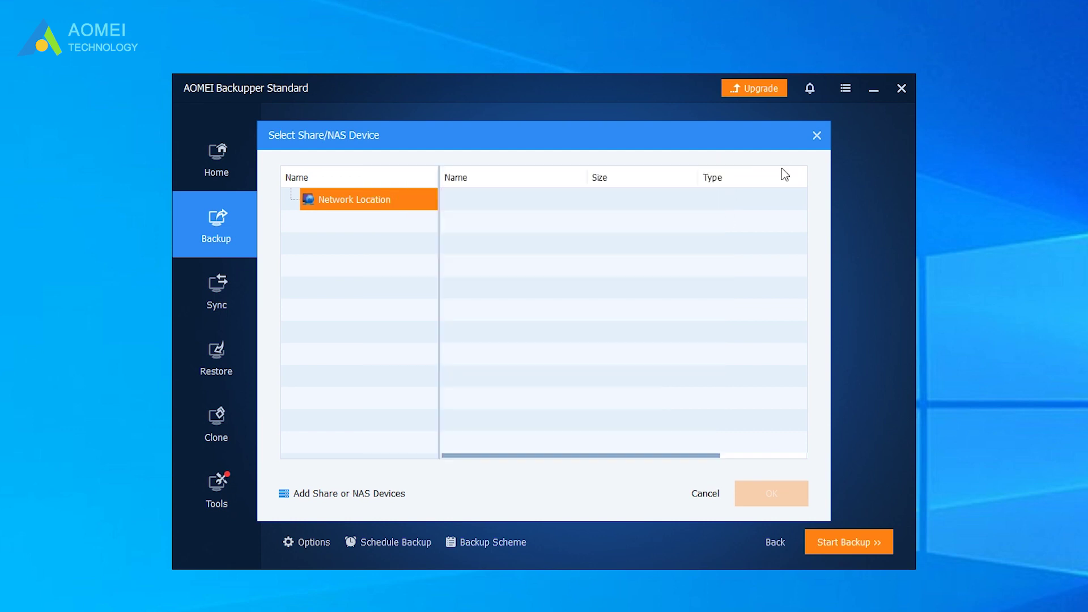
click(817, 136)
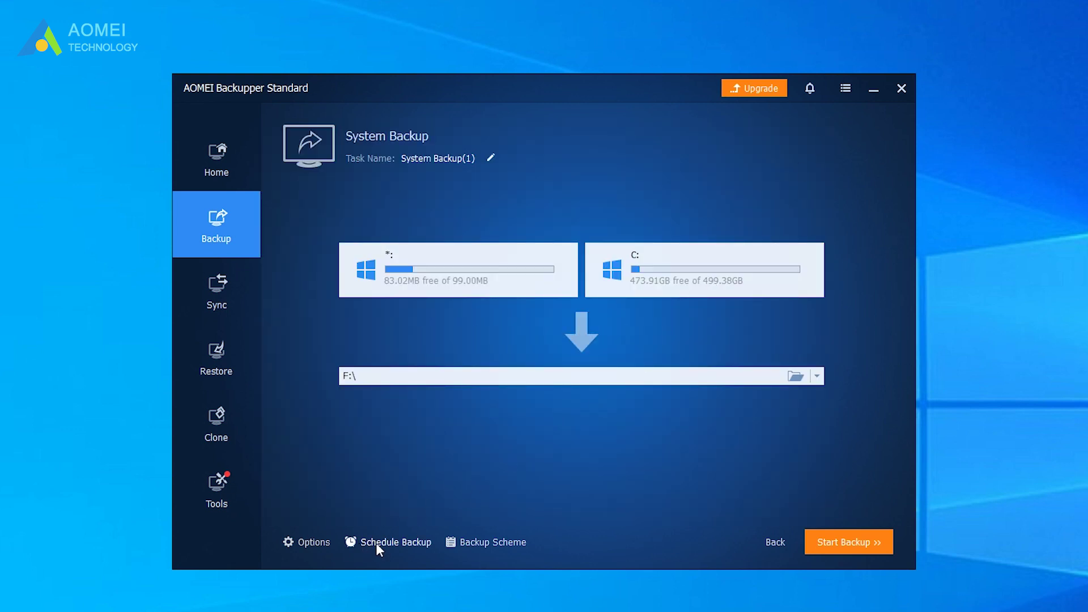
Step: Enable a monthly backup schedule running at 22:13 on the first Monday
click(407, 543)
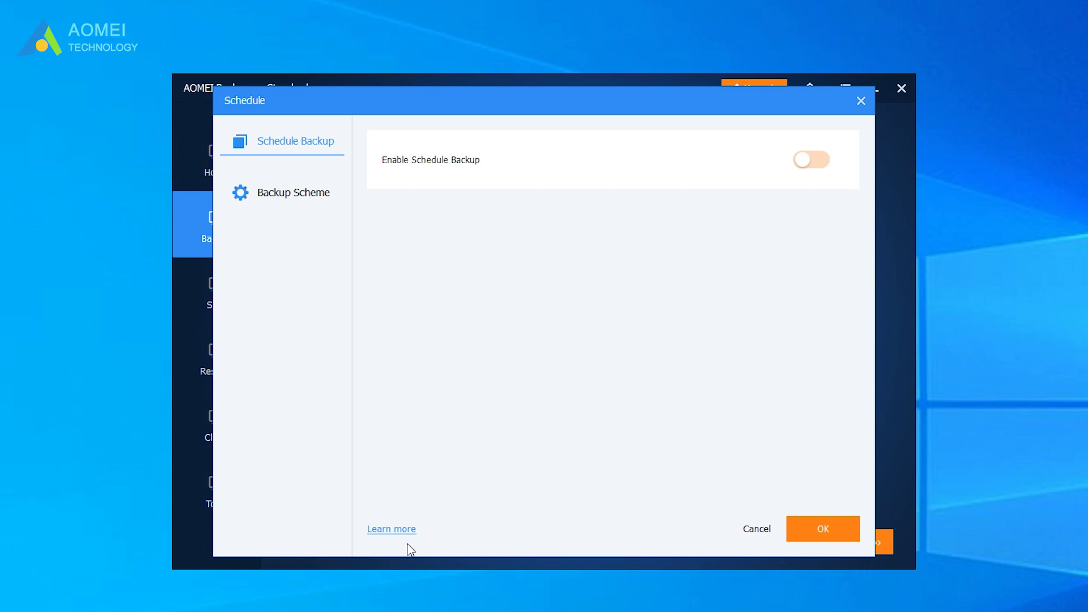
click(811, 164)
click(513, 198)
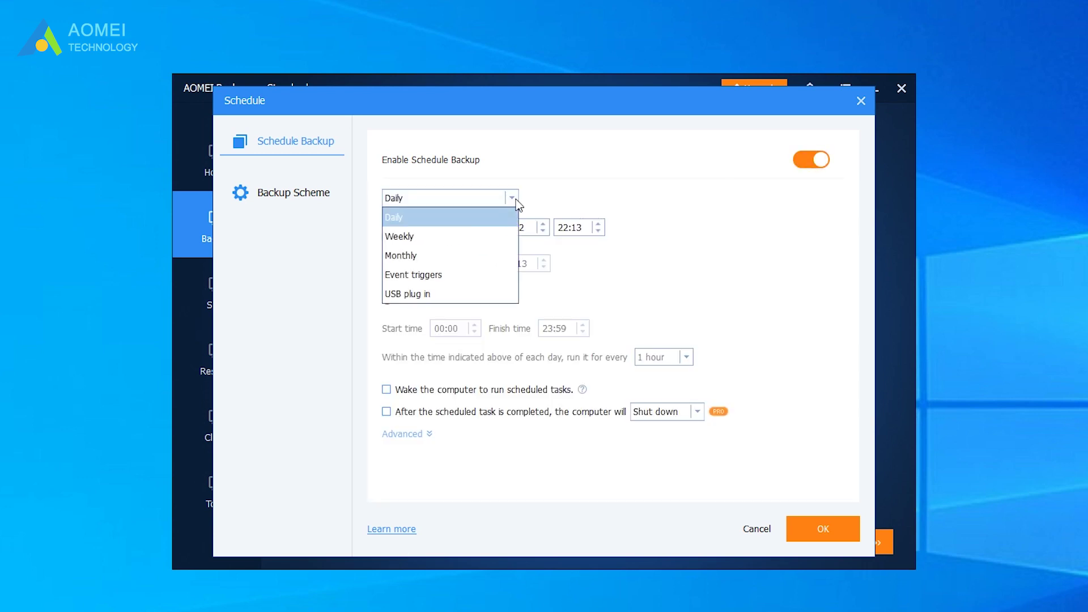
click(482, 254)
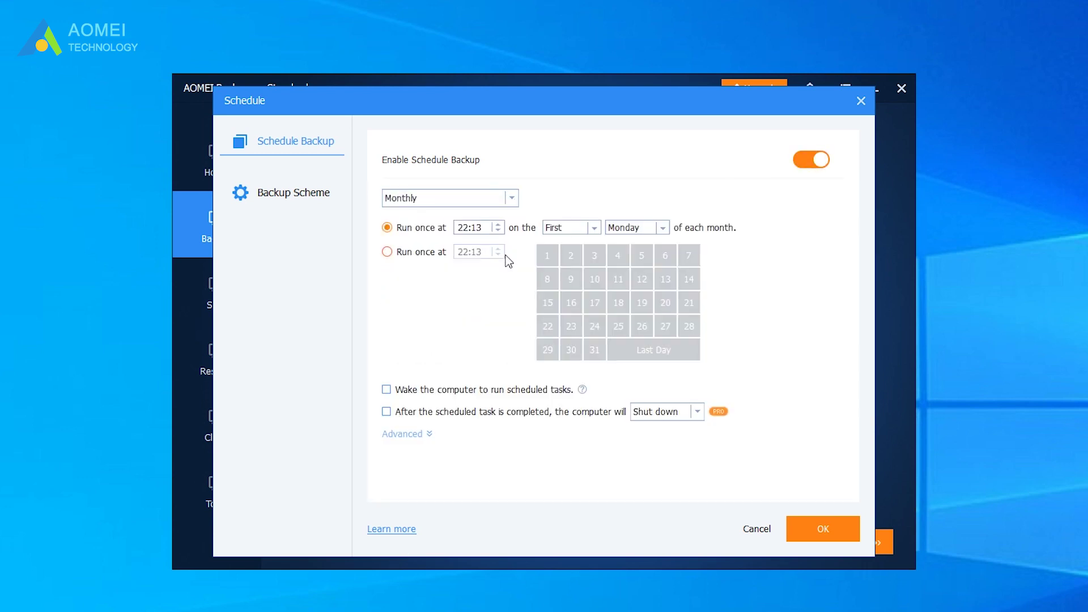
click(807, 529)
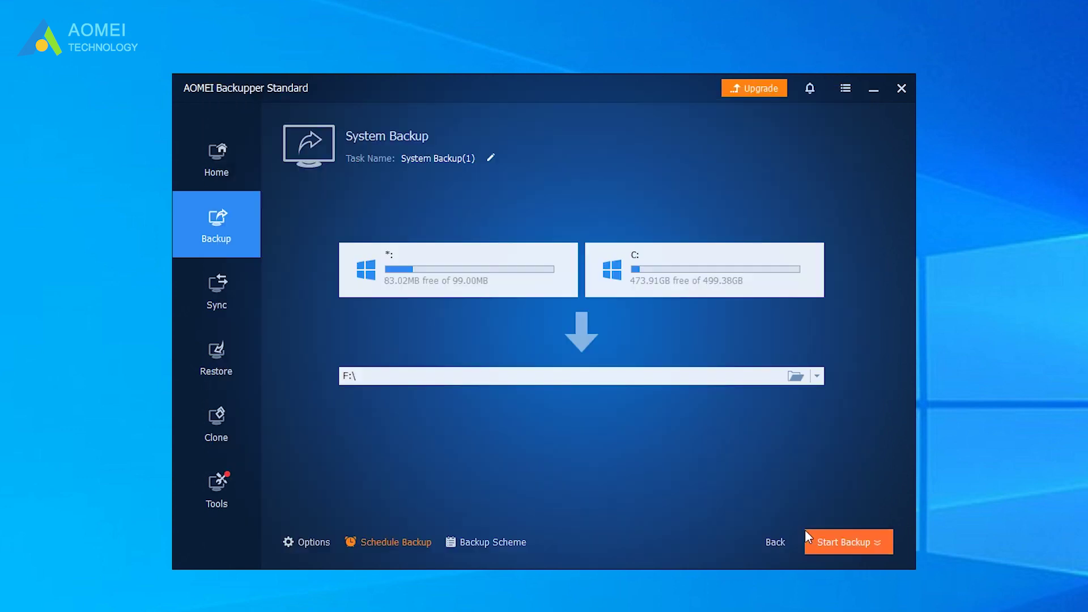
Step: Try Differential Backup in the Backup Scheme, then cancel to keep the existing method
click(506, 542)
click(520, 175)
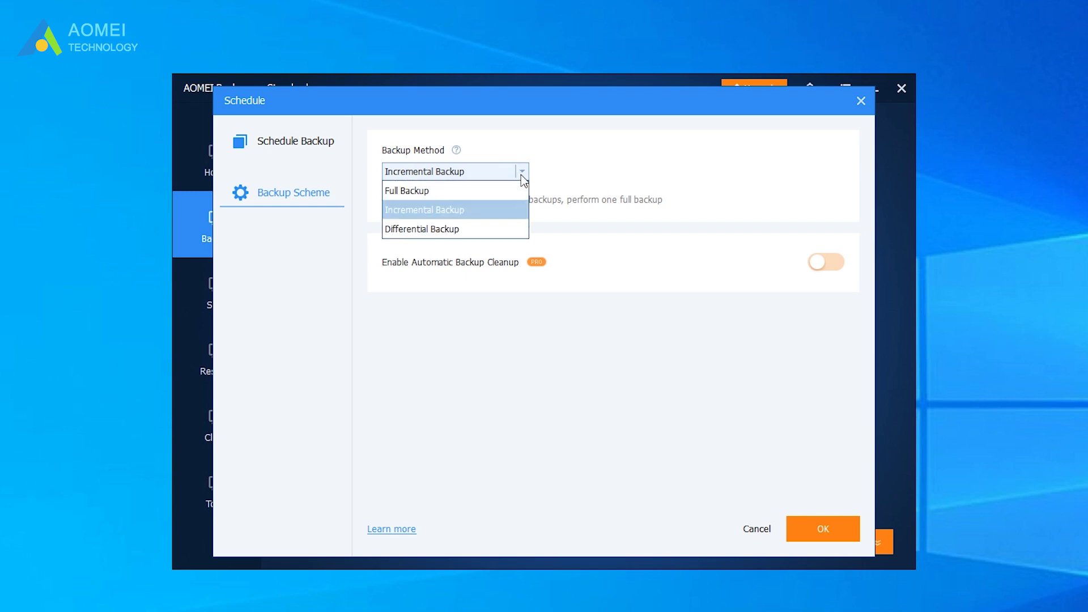
click(490, 232)
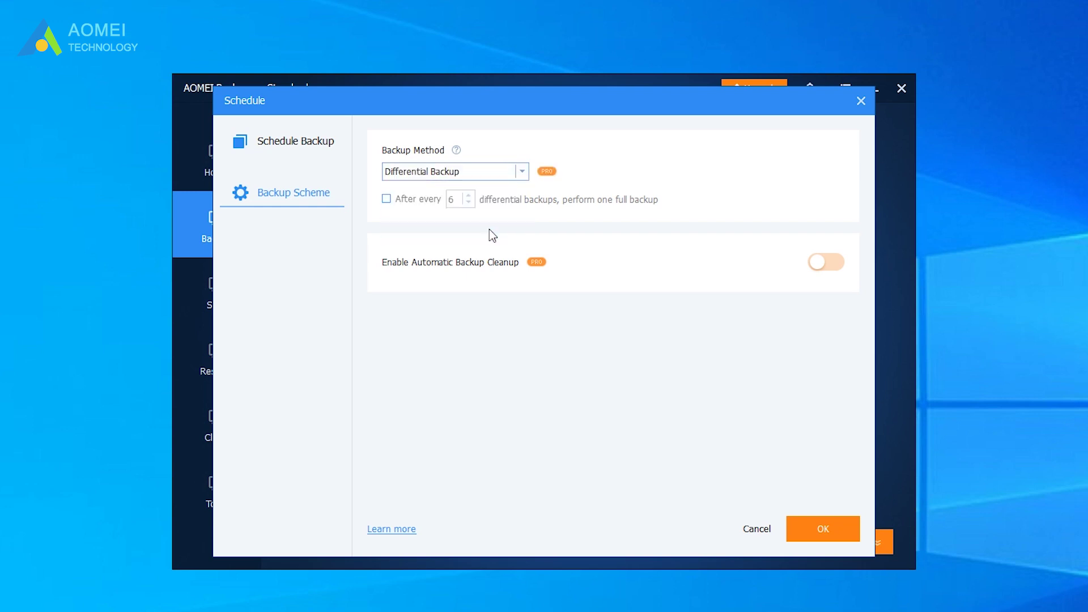
click(751, 532)
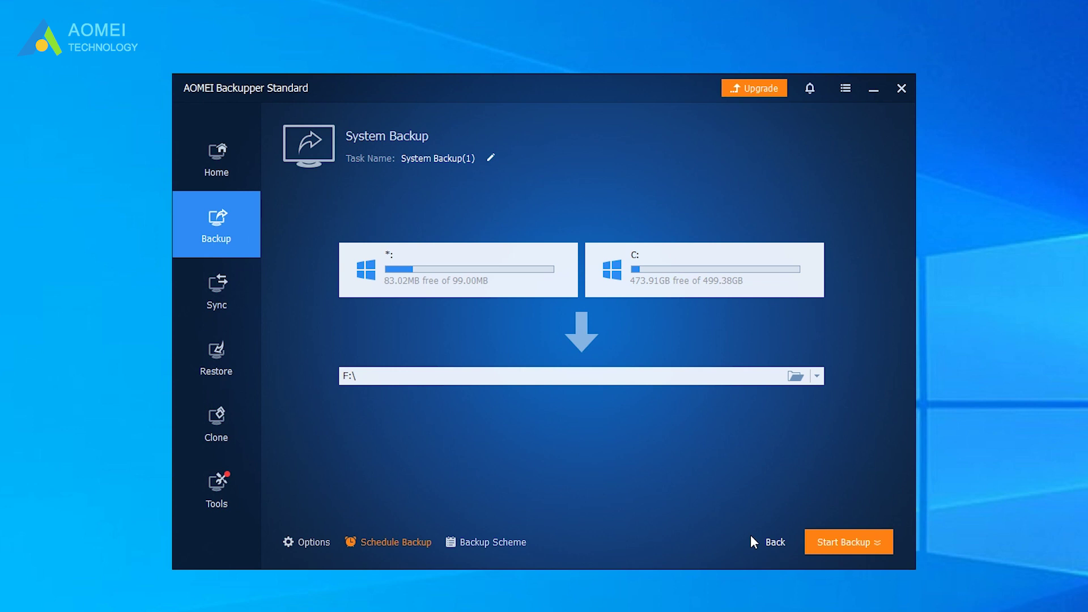